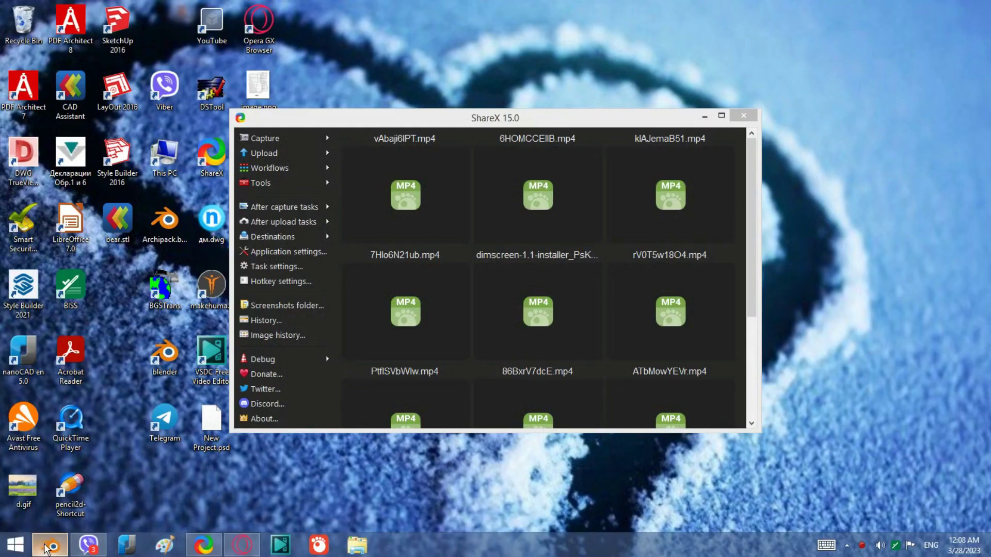
Delete the default cube and add a mesh plane at the origin
left_click(48, 546)
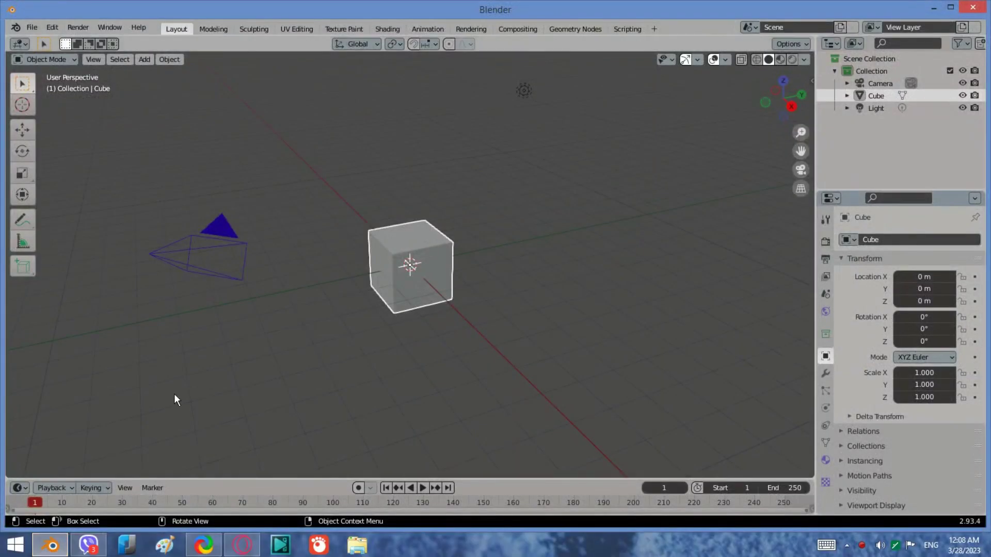
right_click(380, 291)
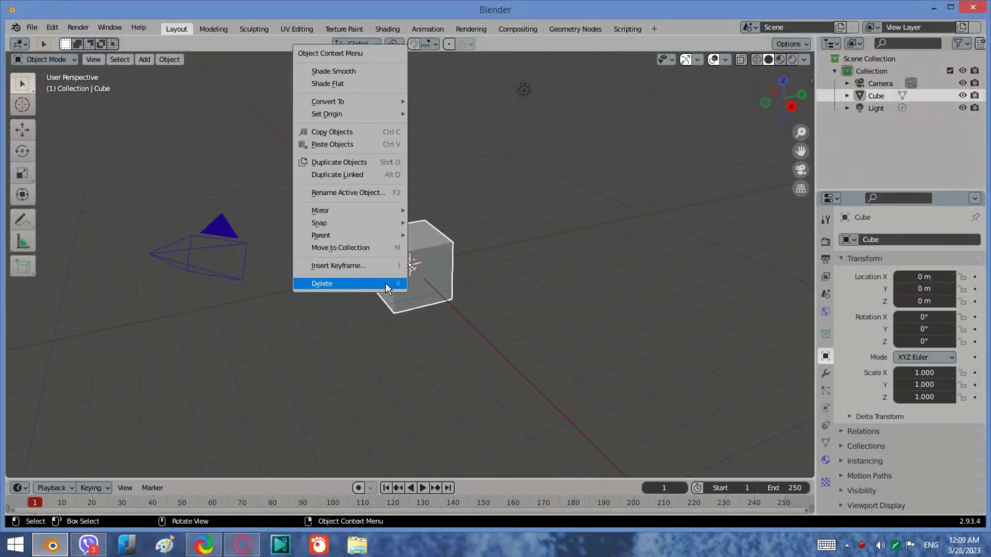
left_click(385, 284)
left_click(143, 59)
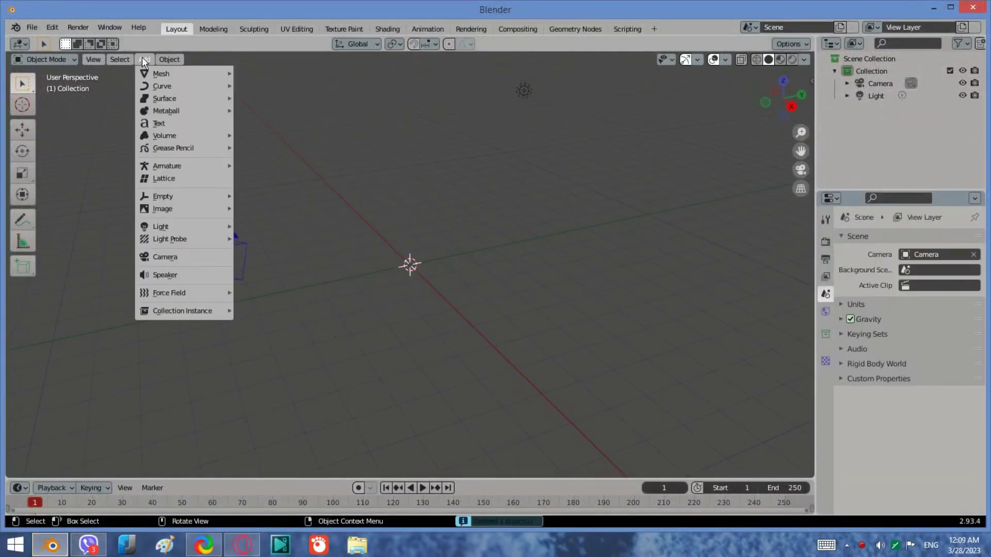
mouse_move(162, 74)
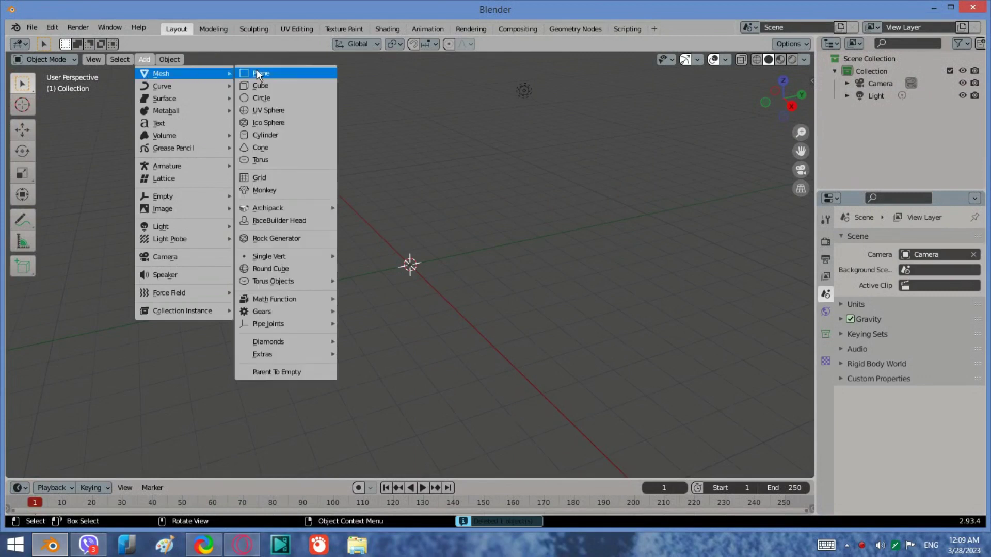
left_click(259, 72)
scroll(412, 260, "up", 2)
scroll(410, 257, "up", 2)
scroll(409, 263, "up", 2)
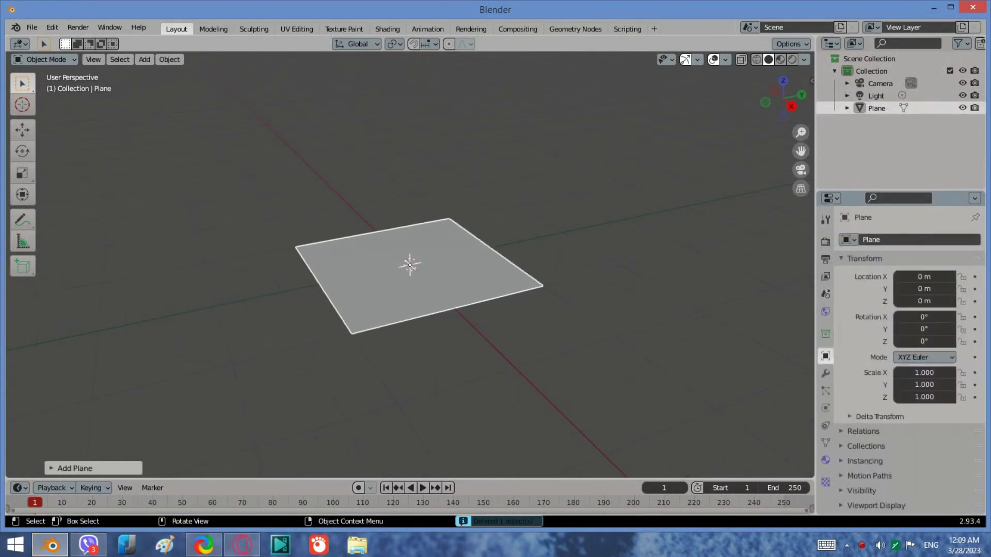
Scale the plane along Y to 0.396 to make a long, narrow rectangle
left_click(22, 172)
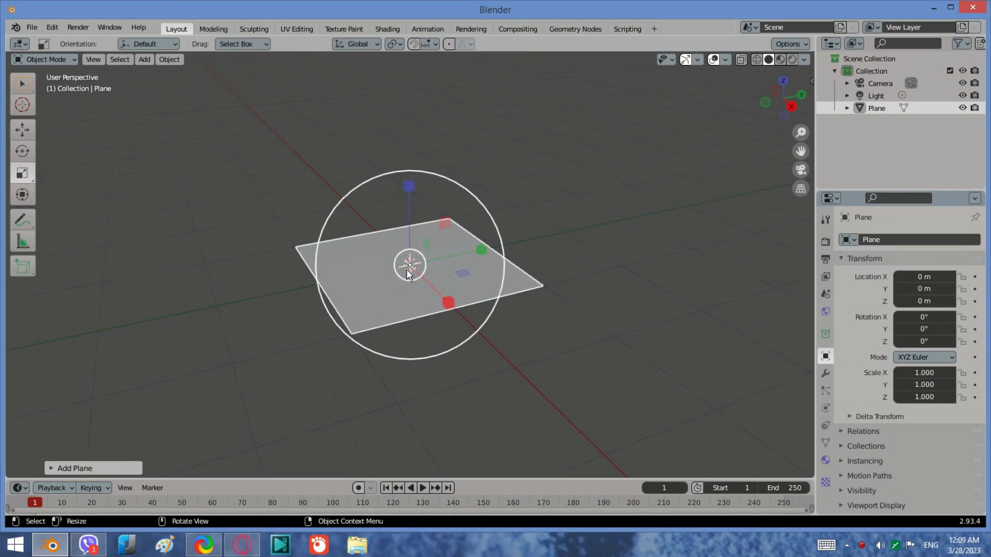
left_click_drag(481, 249, 431, 249)
mouse_move(430, 250)
middle_mouse_down()
mouse_move(439, 329)
mouse_move(460, 332)
middle_mouse_up()
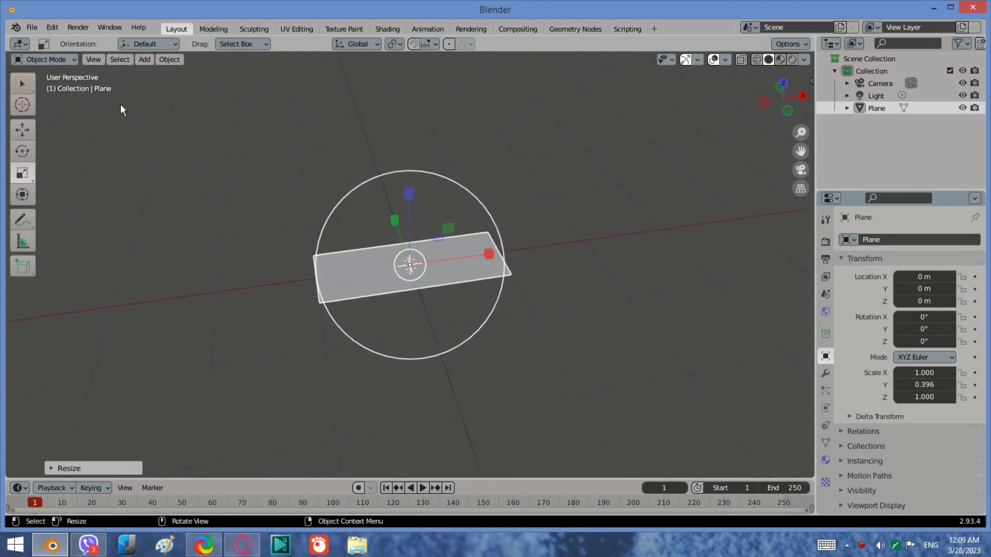
Enter Edit Mode in top view with X-ray on, and select all plane vertices
left_click(21, 83)
left_click(43, 60)
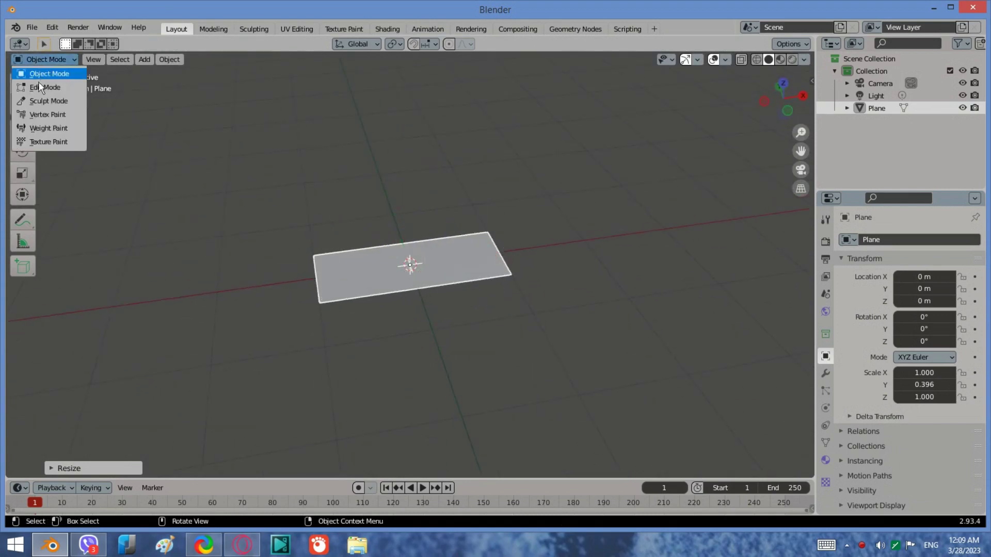
left_click(42, 86)
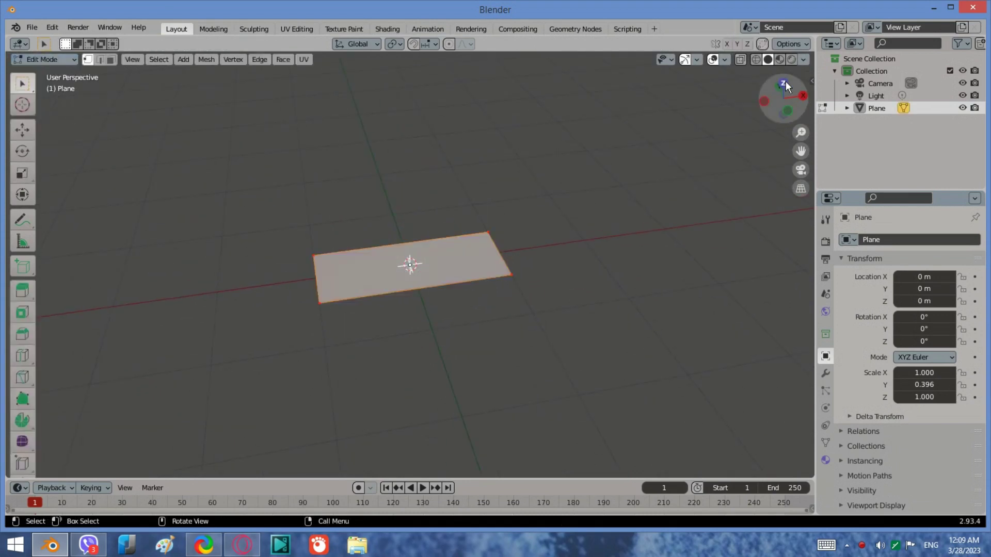
left_click_drag(807, 106, 786, 85)
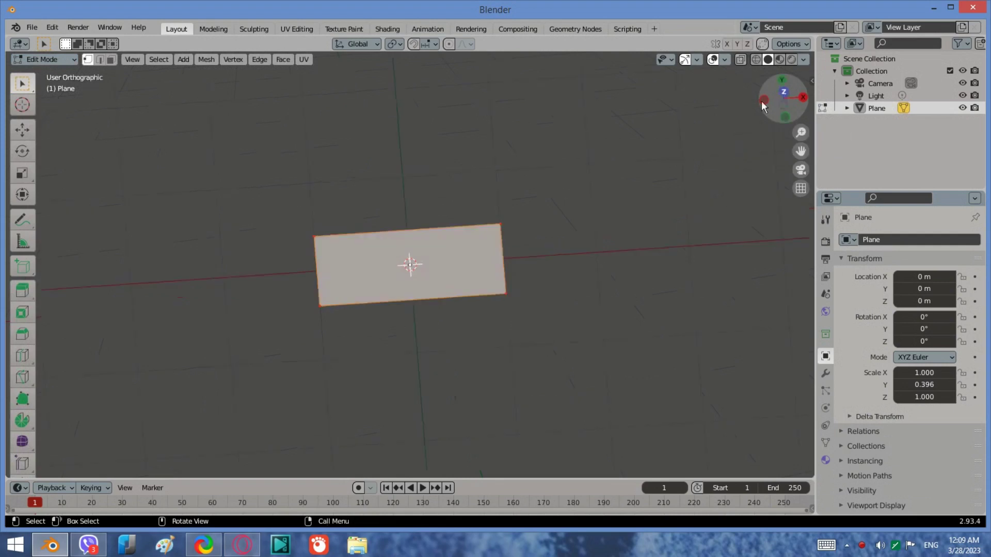
left_click(755, 60)
left_click_drag(609, 341, 243, 166)
Subdivide the selected plane with 15 cuts, then deselect the mesh
right_click(312, 239)
left_click(251, 70)
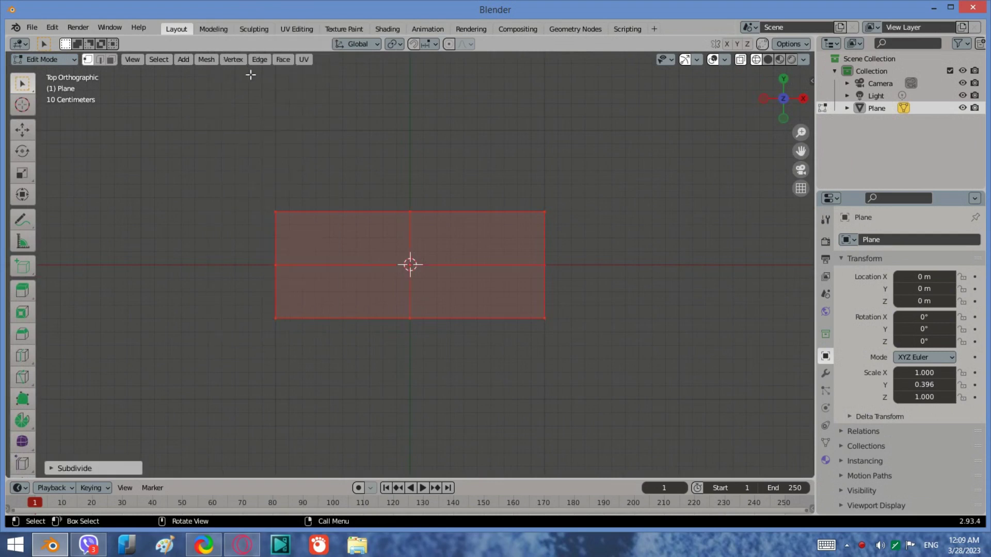
left_click(113, 468)
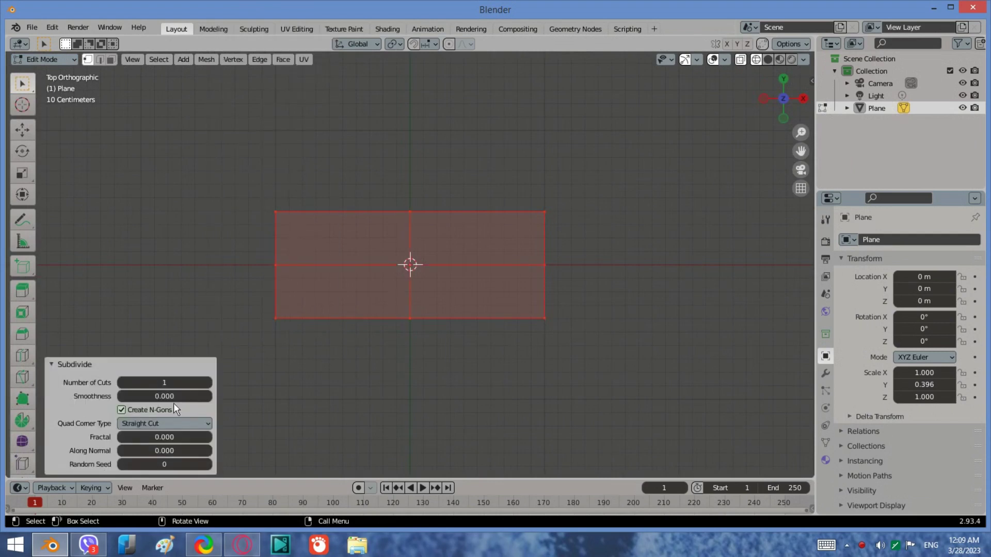
left_click(181, 382)
key("Return")
left_click(286, 325)
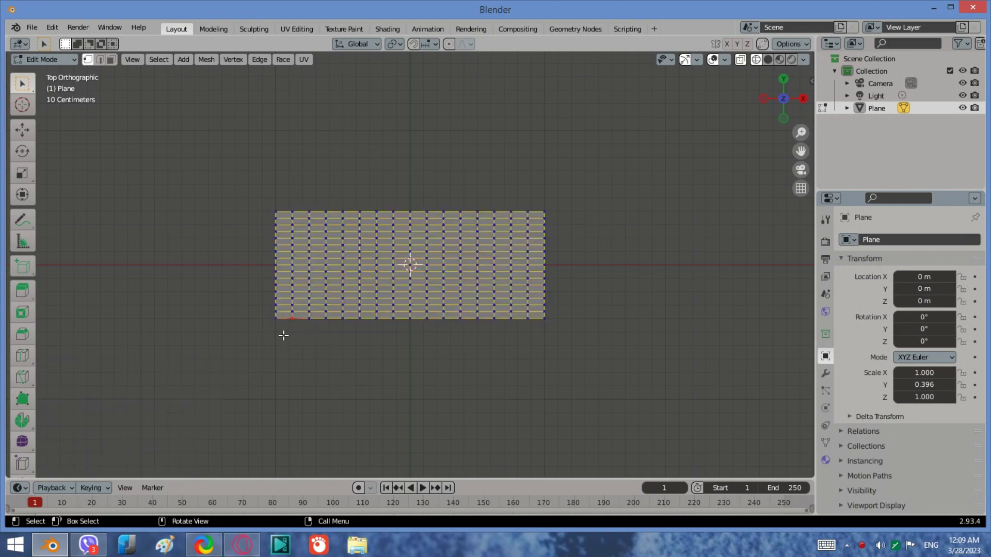
Un-subdivide the dense grid into a diamond lattice, then select the left end vertices
left_click_drag(602, 334, 209, 162)
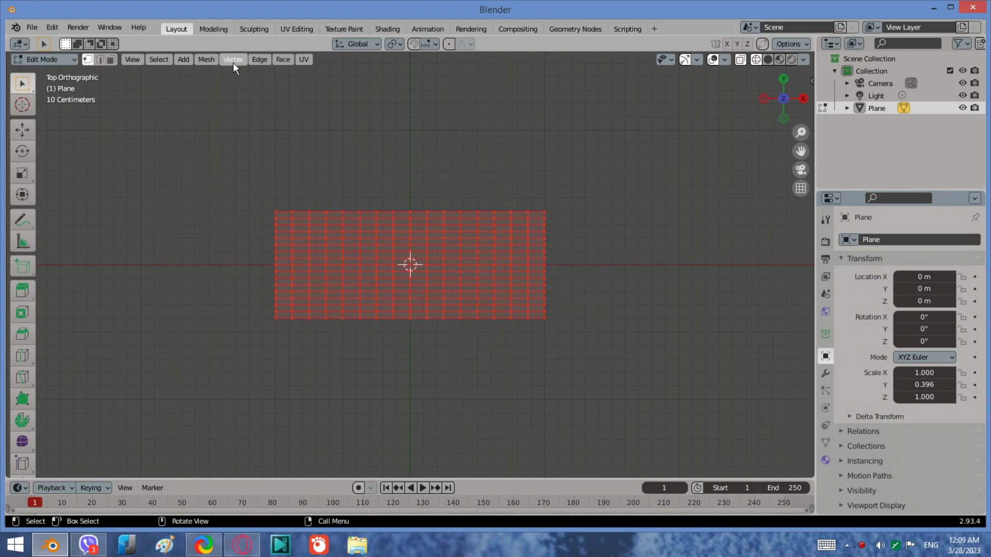
left_click(259, 63)
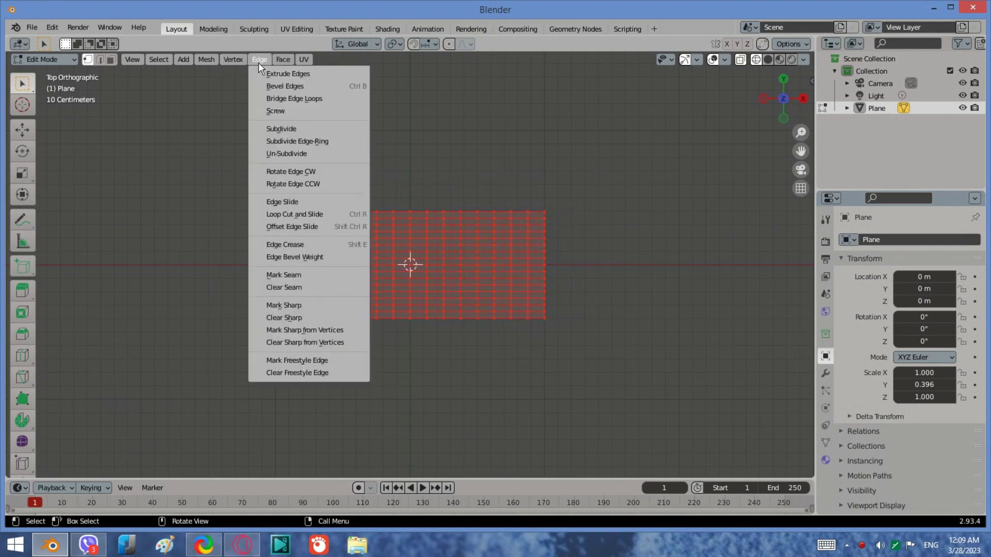
left_click(294, 161)
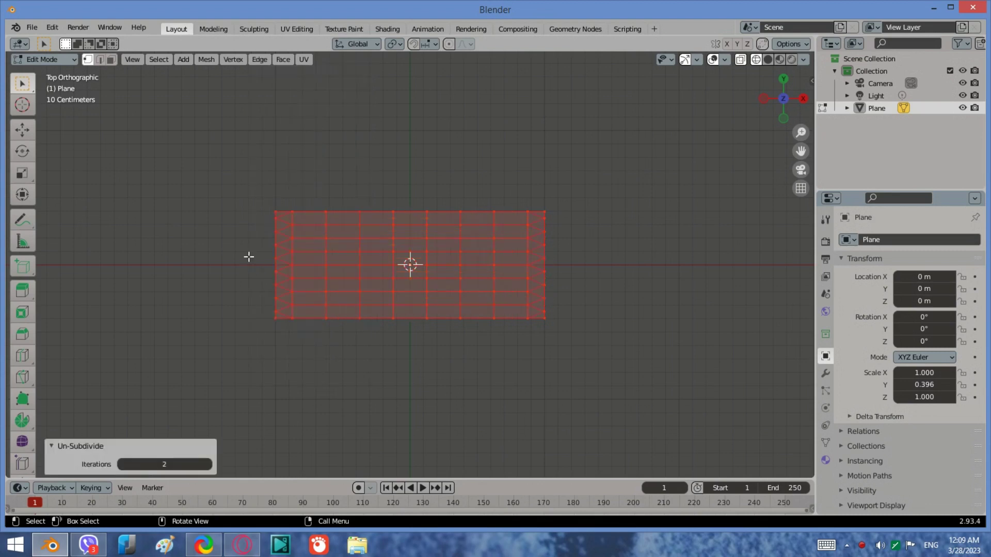
left_click(164, 462)
key("Return")
key("a")
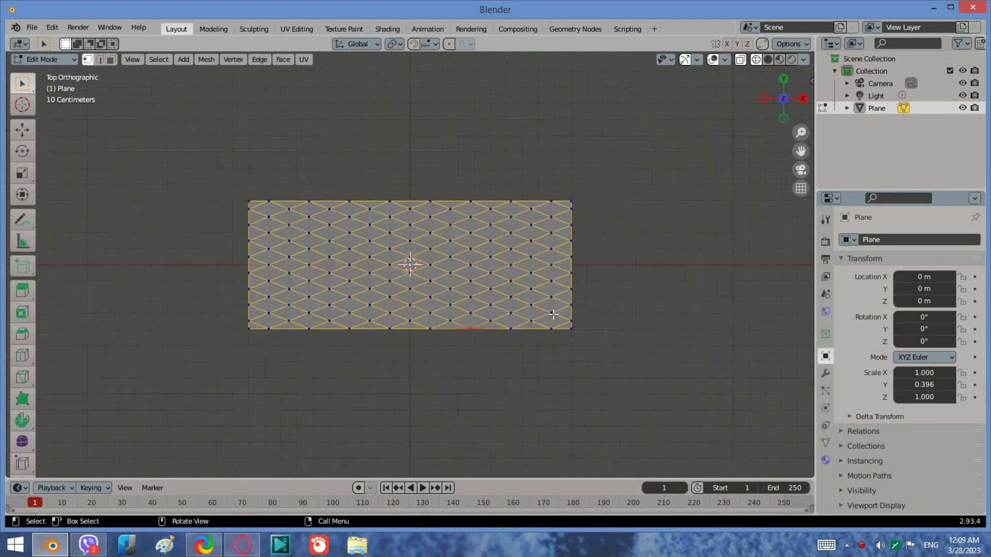
scroll(227, 328, "up", 1)
scroll(222, 347, "up", 1)
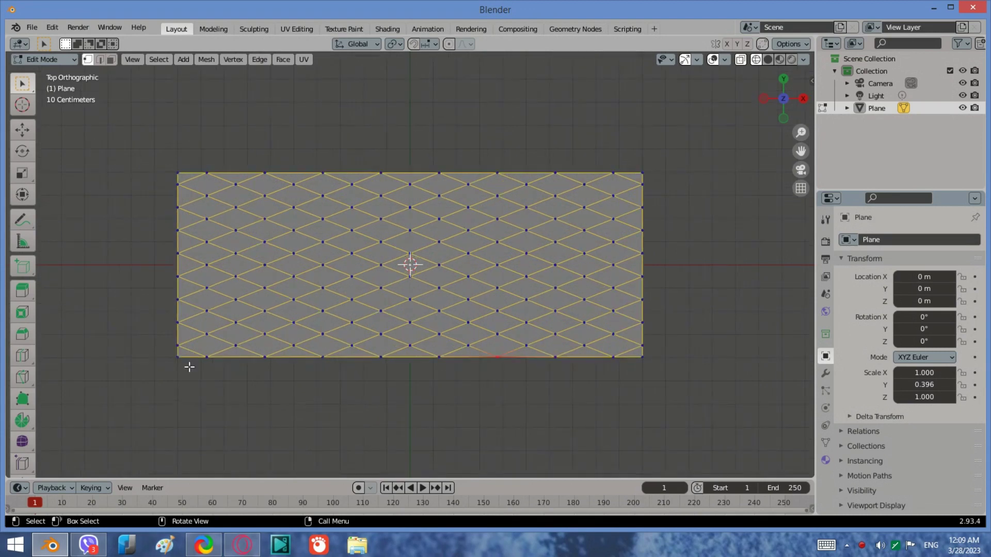
left_click_drag(190, 367, 132, 147)
scroll(459, 276, "down", 2)
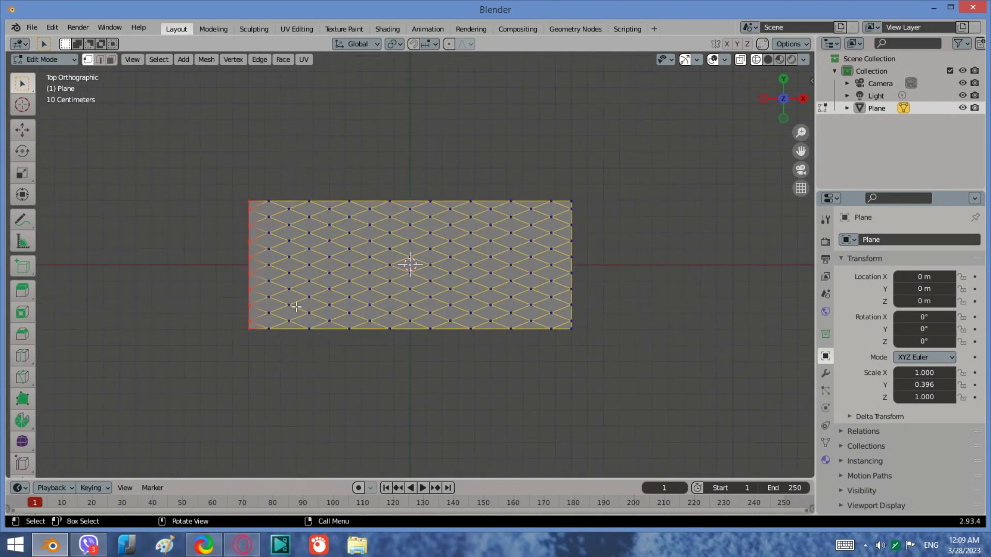
Add the right end to the selection; scale both ends 1.126 along X, 0.731 along Y
left_click_drag(593, 348, 561, 185, "shift")
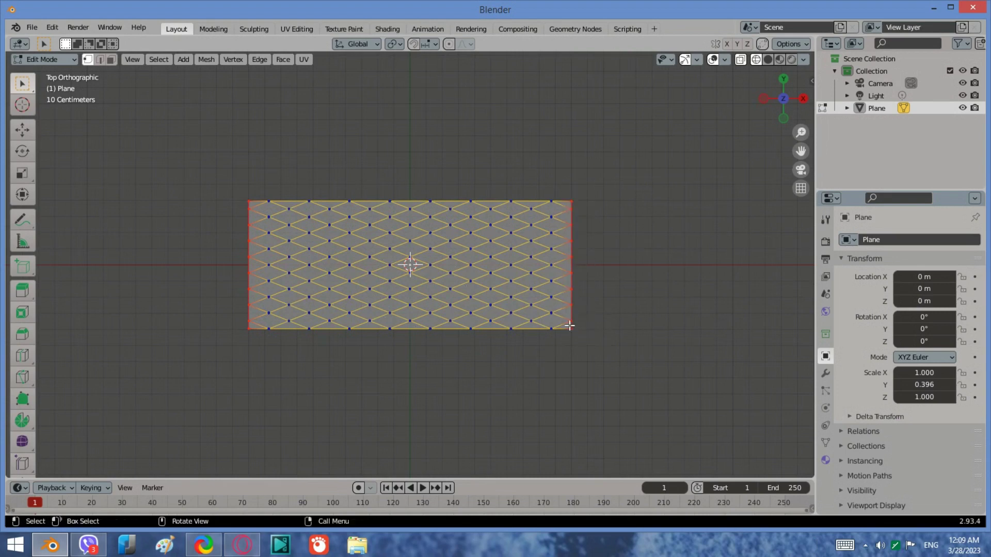
key("s")
key("x")
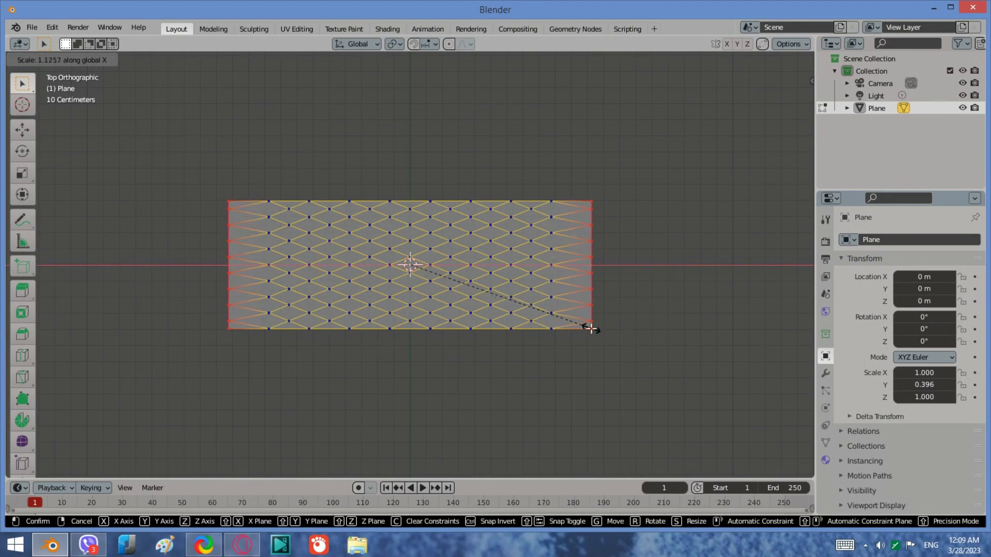
left_click(589, 328)
key("y")
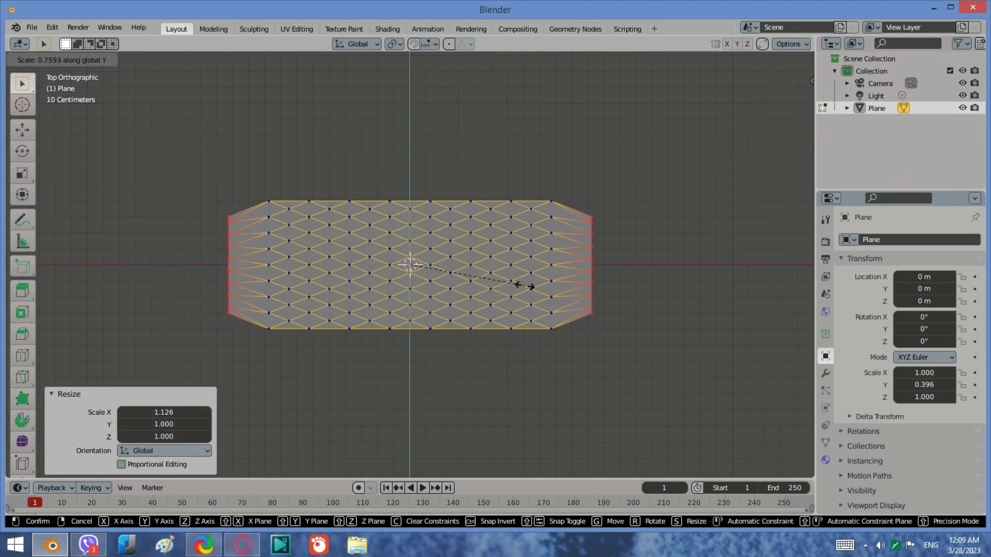
left_click(520, 285)
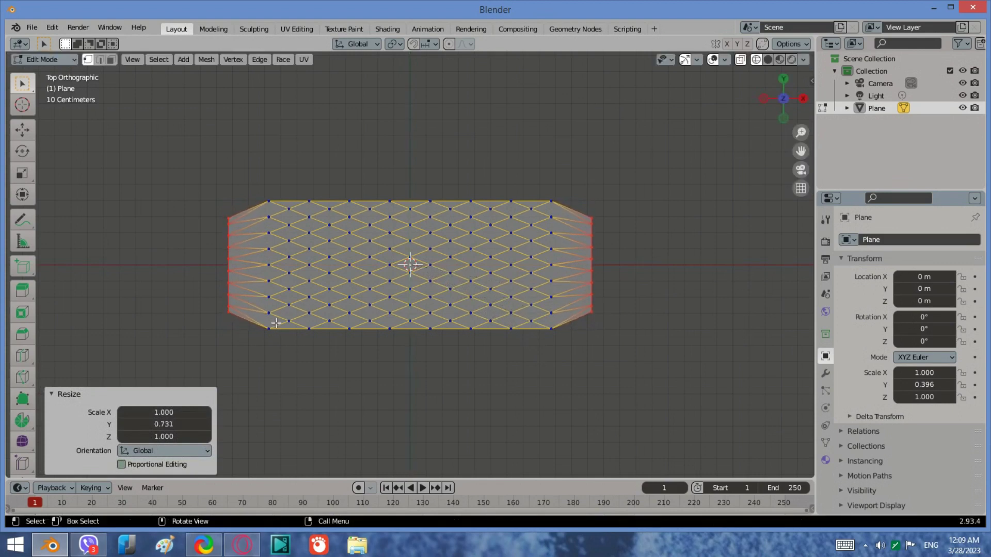
Extrude the left end about 0.2 m left and the right end about 0.19 m right along X
left_click_drag(230, 338, 135, 173)
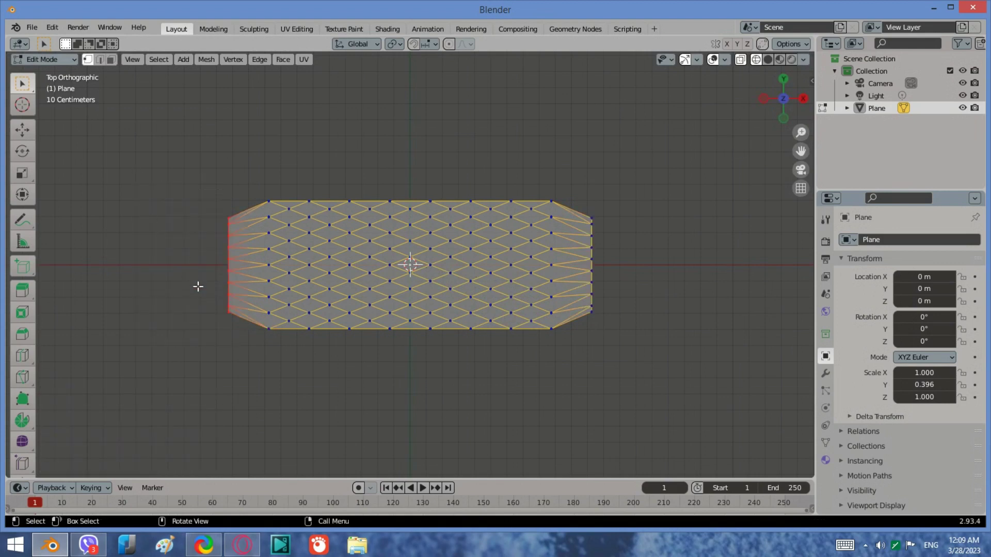
key("e")
key("x")
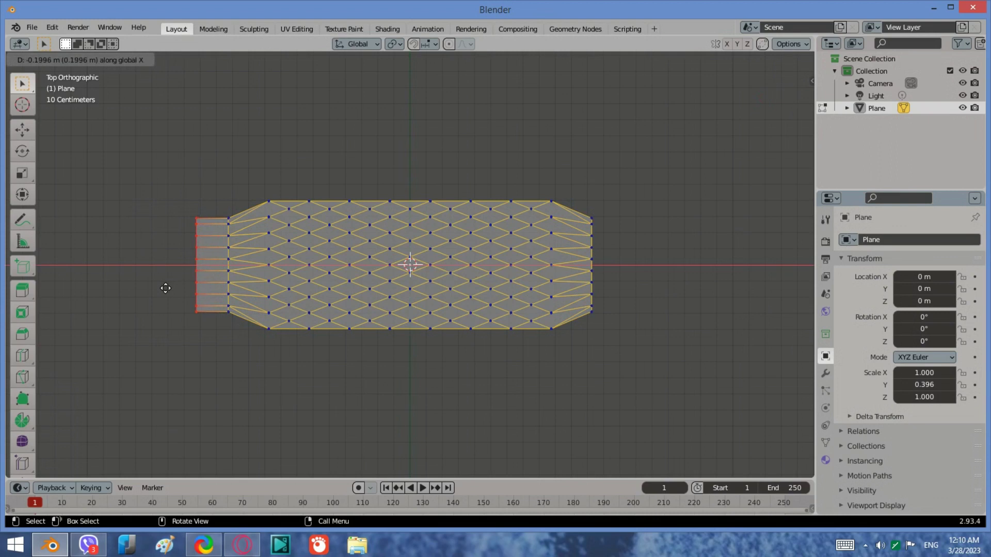
left_click(165, 289)
left_click_drag(638, 344, 571, 198)
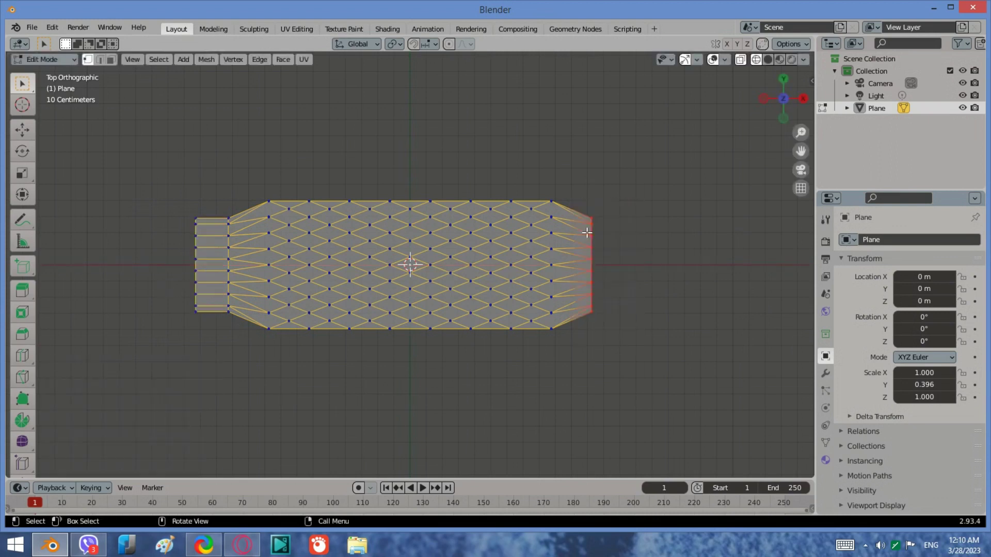
key("e")
key("x")
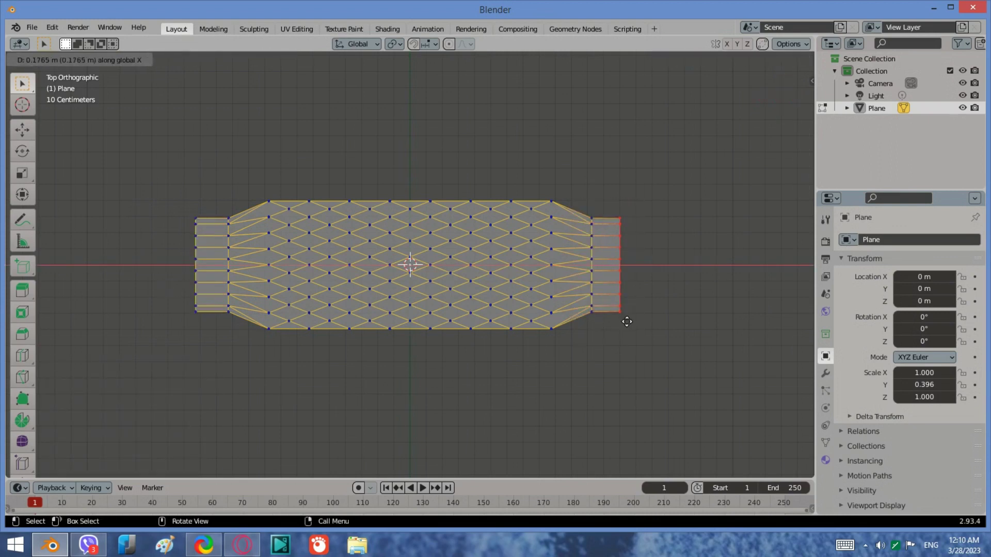
left_click(629, 321)
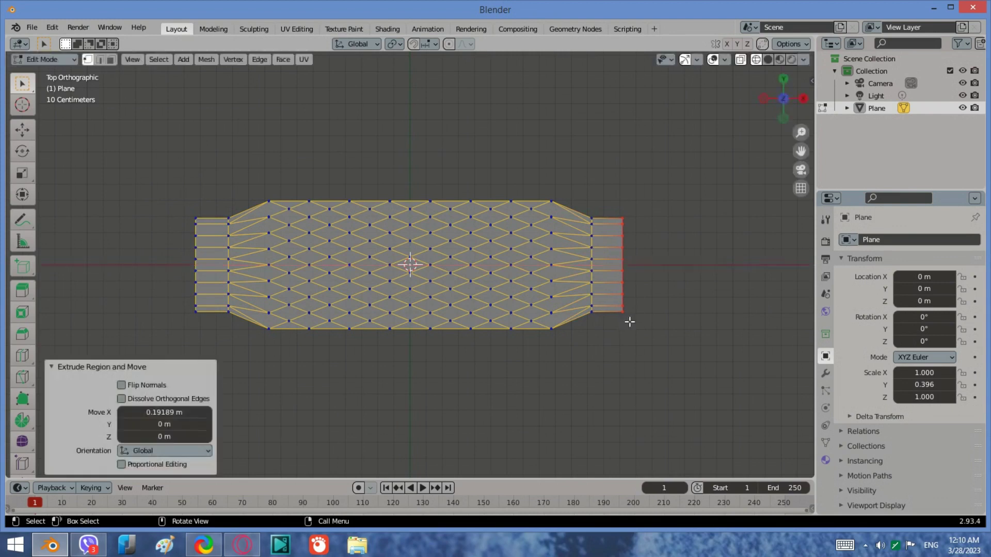
Collapse the right-end vertices, then the left-end vertices, each into a single point
right_click(614, 259)
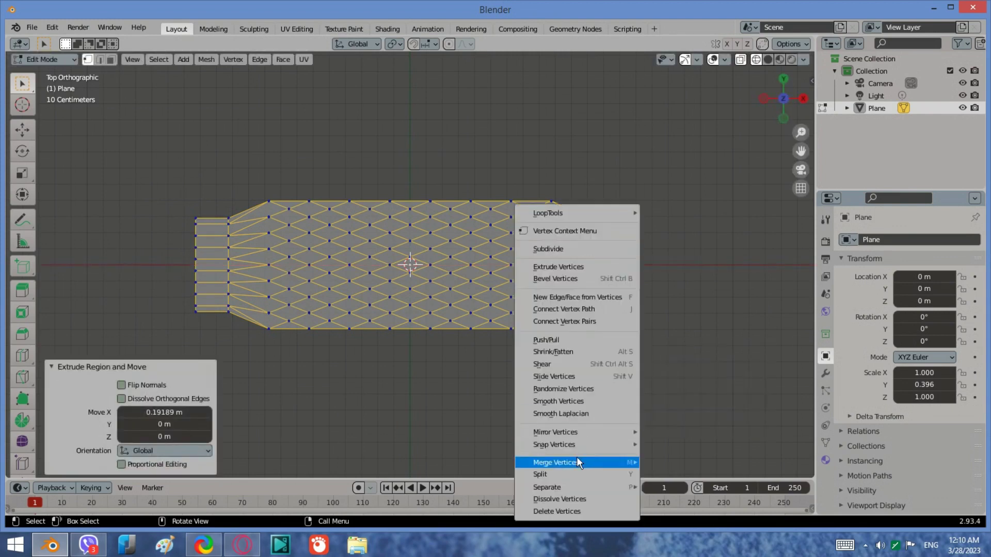
mouse_move(554, 461)
left_click(673, 444)
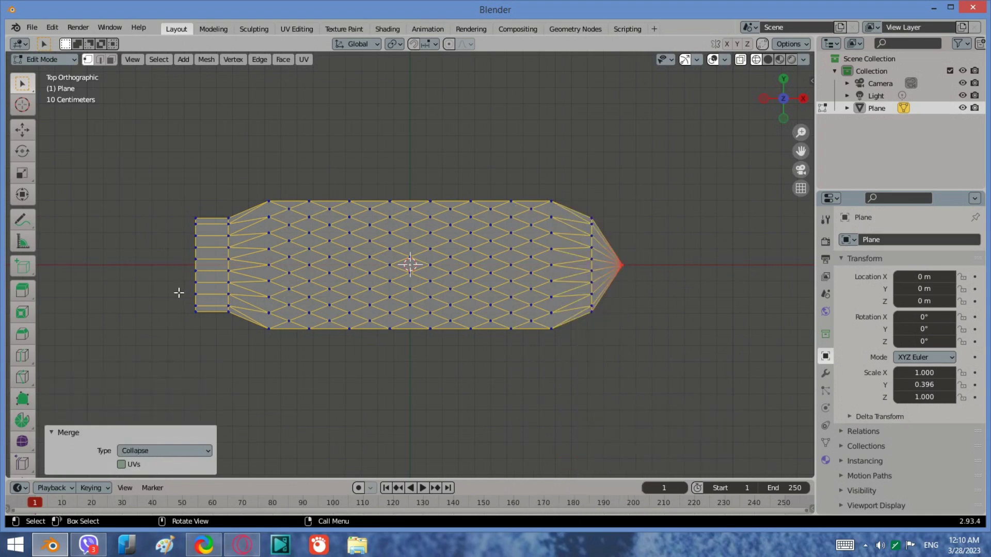
left_click(205, 325)
left_click_drag(210, 334, 126, 161)
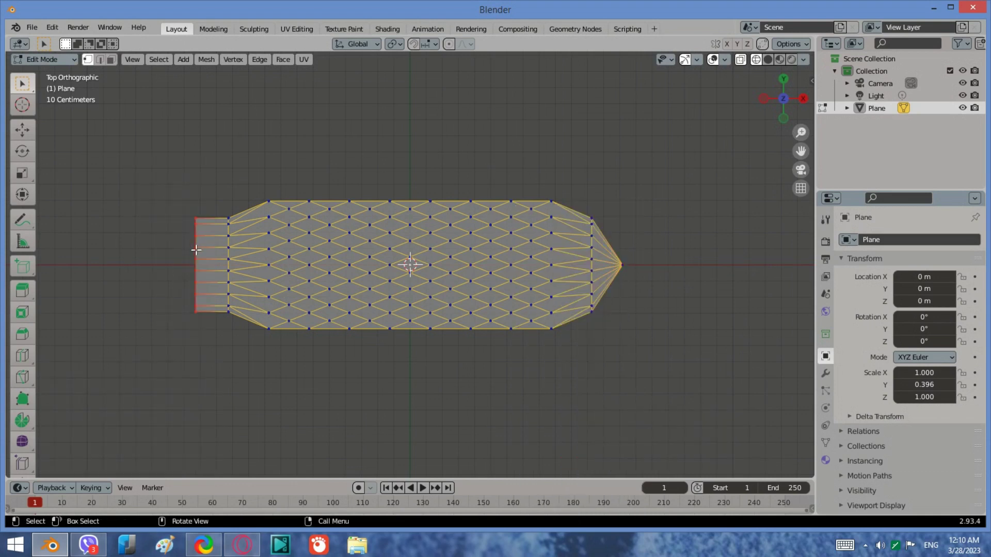
right_click(196, 249)
mouse_move(138, 284)
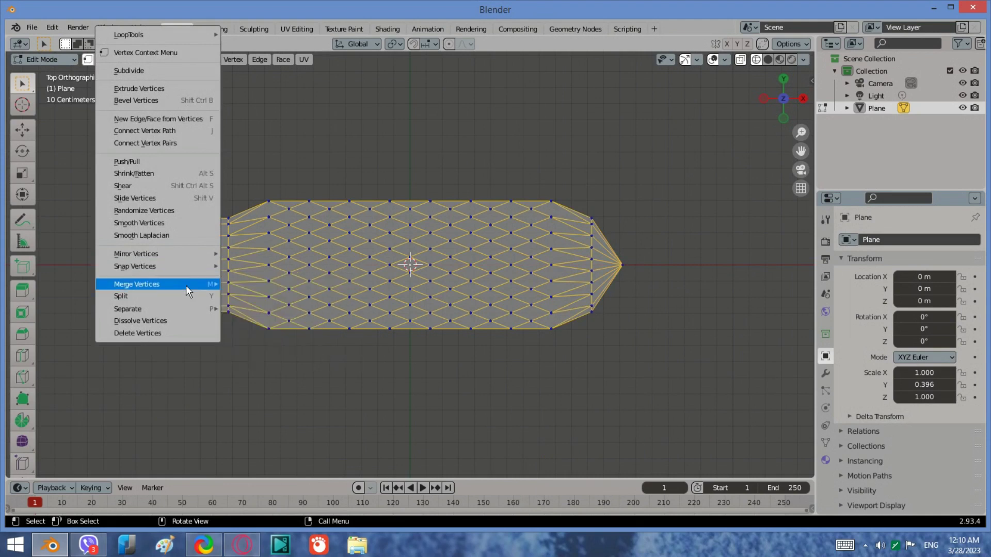
left_click(261, 317)
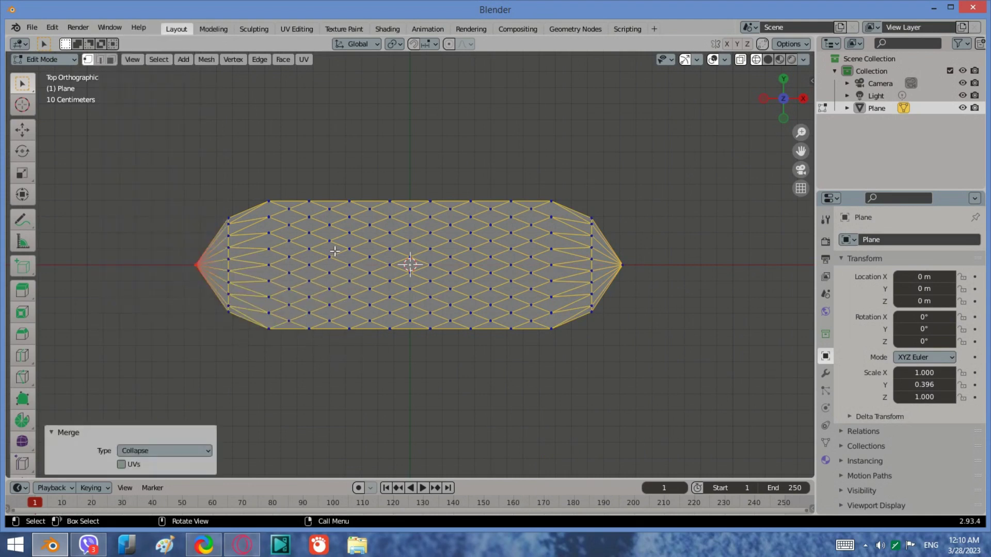
mouse_move(316, 260)
middle_mouse_down()
mouse_move(413, 169)
mouse_move(398, 155)
mouse_move(193, 292)
mouse_move(243, 341)
mouse_move(196, 308)
middle_mouse_up()
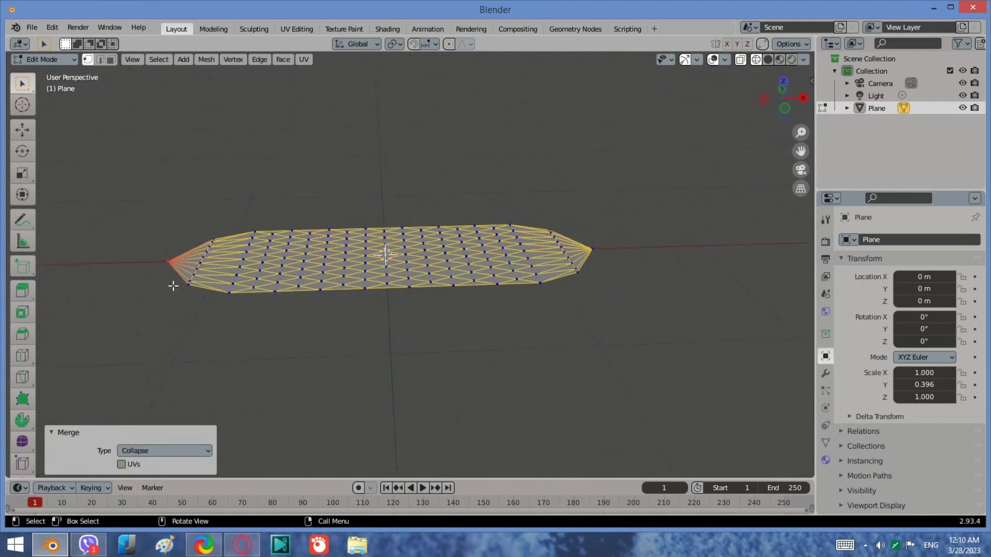
Raise the right tip vertices about 0.05 m along Z, then select both tips' vertices
left_click_drag(632, 272, 568, 230)
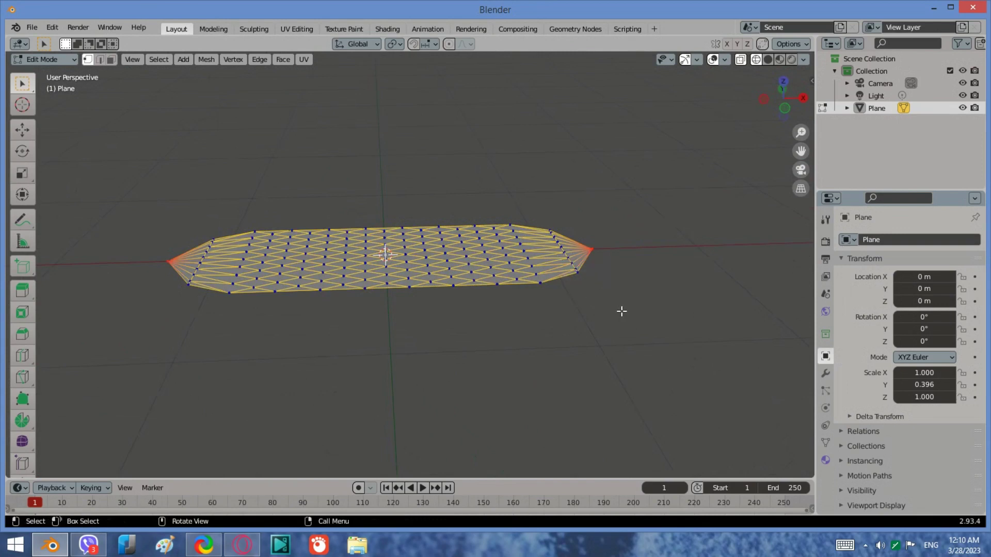
key("g")
key("z")
left_click(621, 303)
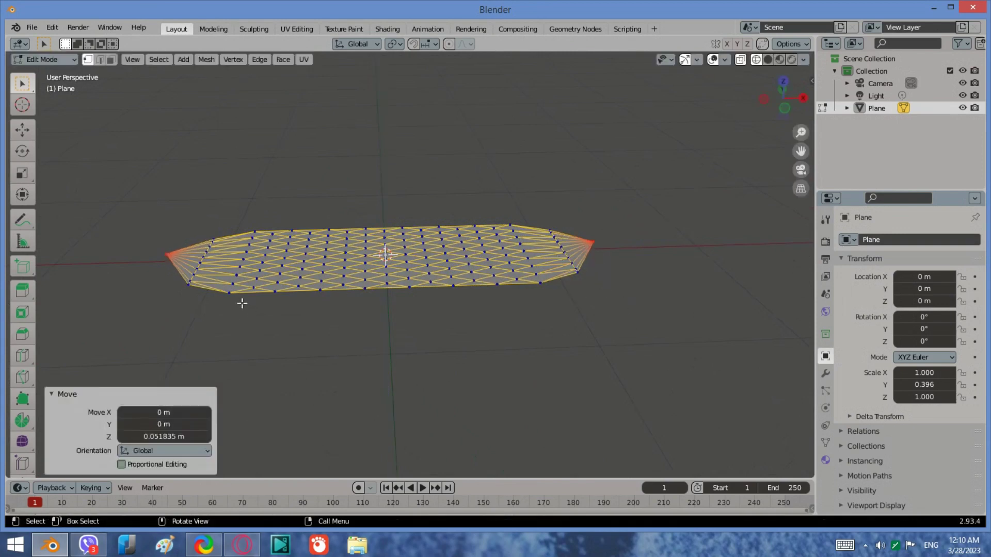
left_click_drag(221, 302, 99, 198, "shift")
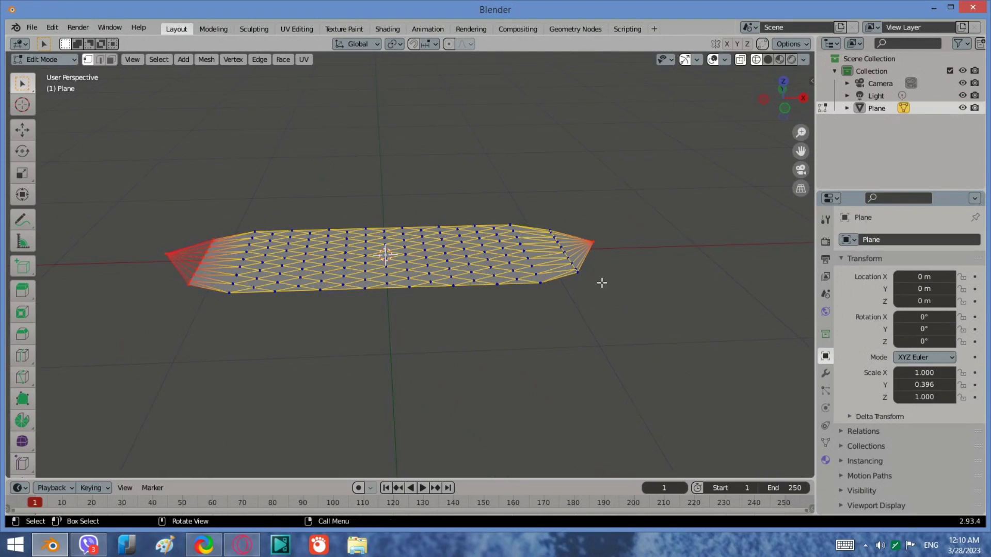
mouse_move(602, 282)
left_mouse_down()
mouse_move(567, 255)
mouse_move(545, 210)
left_mouse_up()
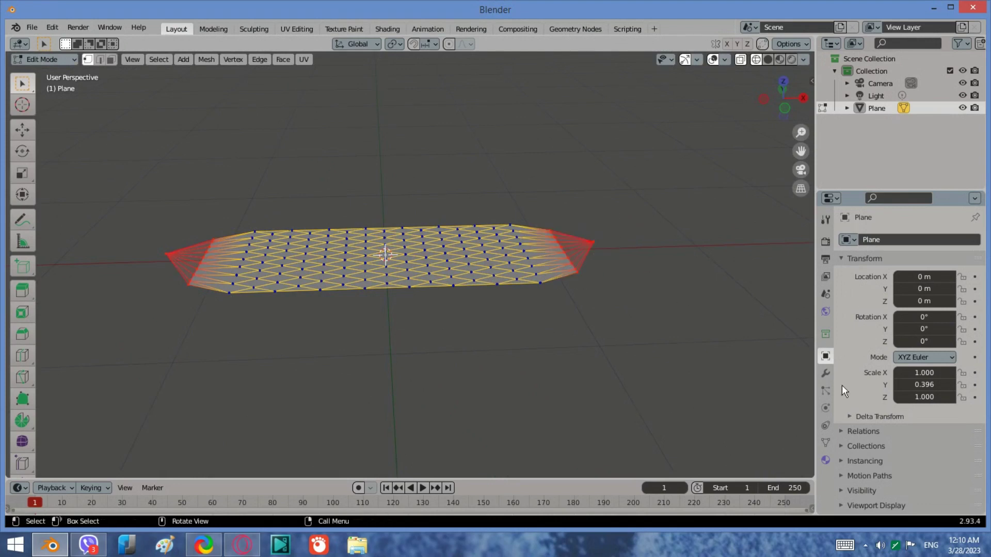
Assign the selected tip vertices to a new vertex group 'Group' and return to Object Mode
left_click(825, 441)
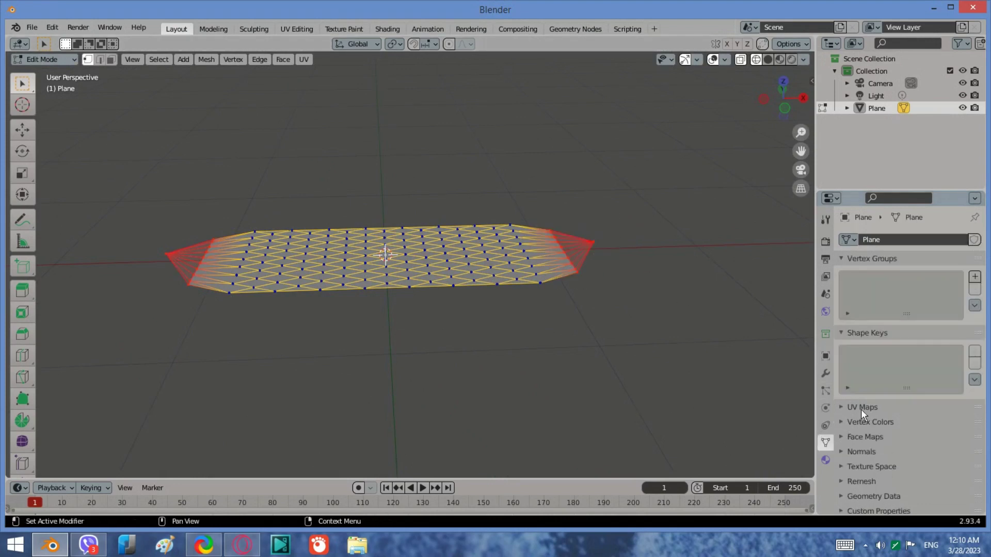
left_click(975, 276)
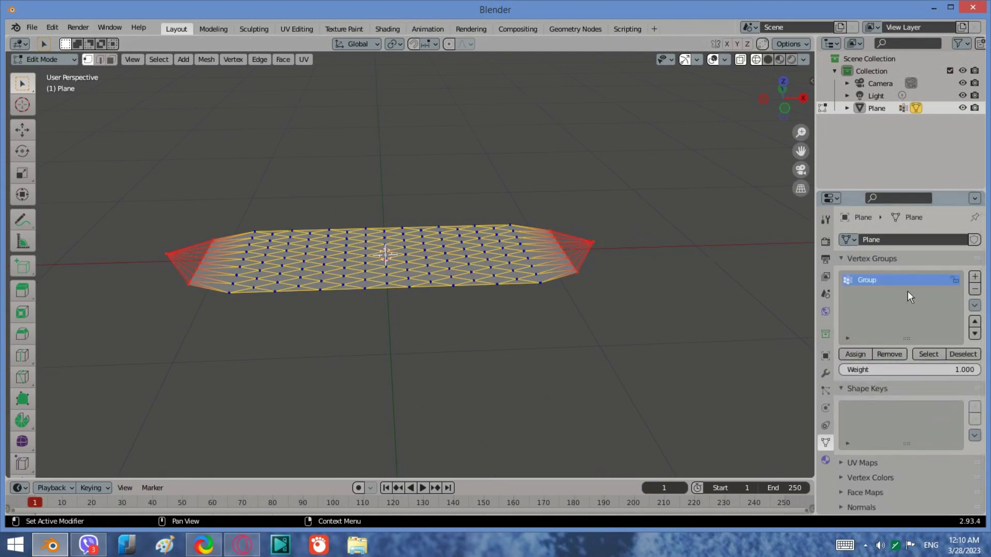
left_click(855, 353)
left_click(43, 60)
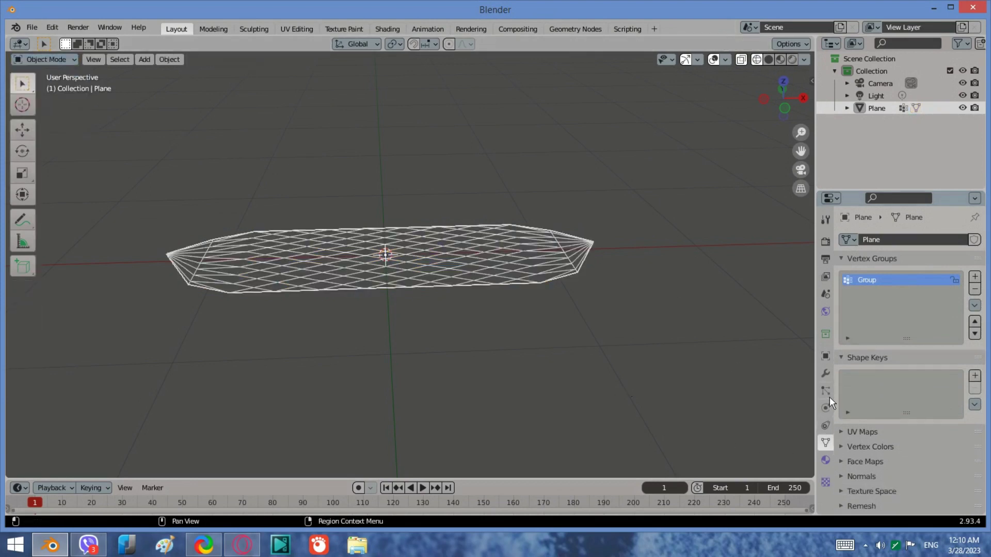
Add cloth physics to the plane with a 2 kg vertex mass
left_click(825, 408)
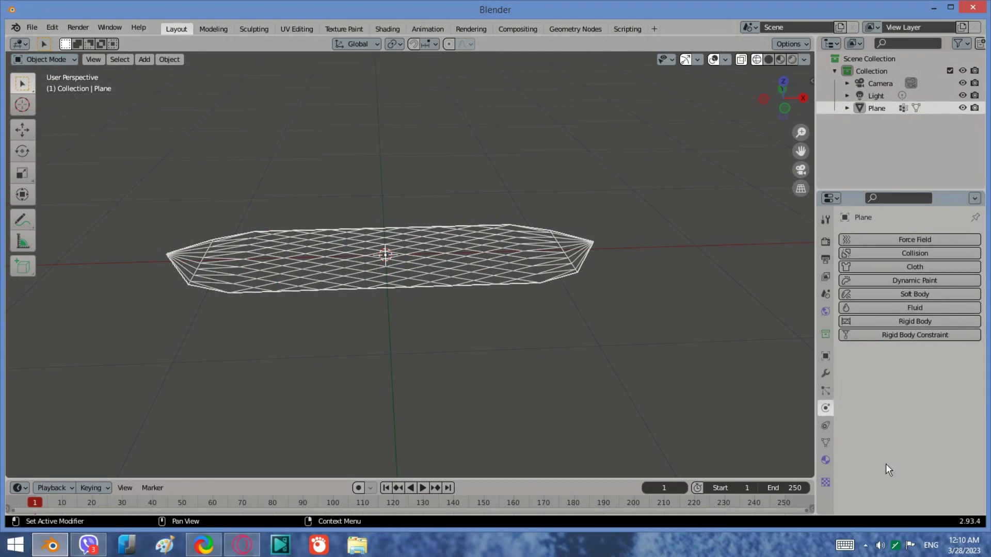
left_click(914, 267)
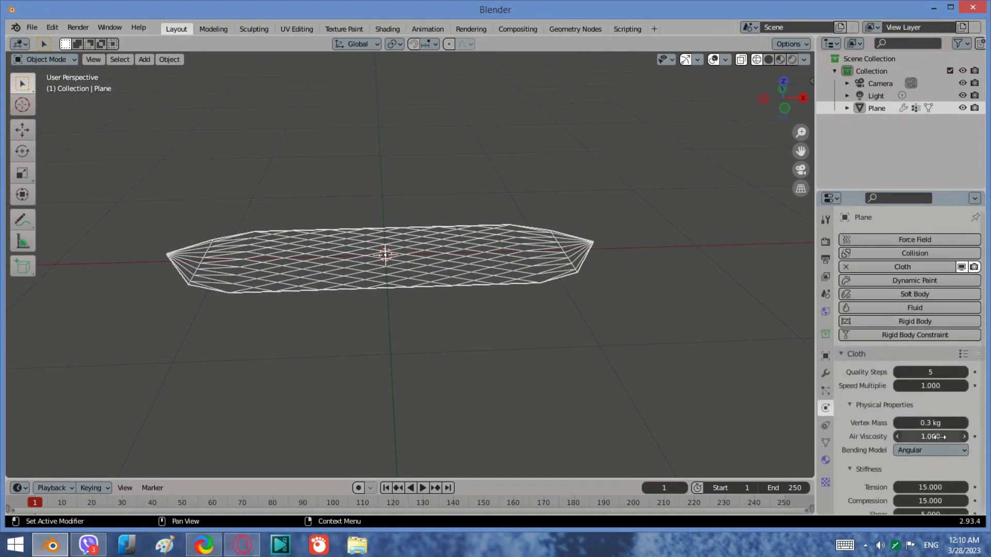
left_click(930, 423)
key("Return")
scroll(932, 426, "down", 3)
scroll(935, 432, "down", 5)
scroll(936, 432, "down", 3)
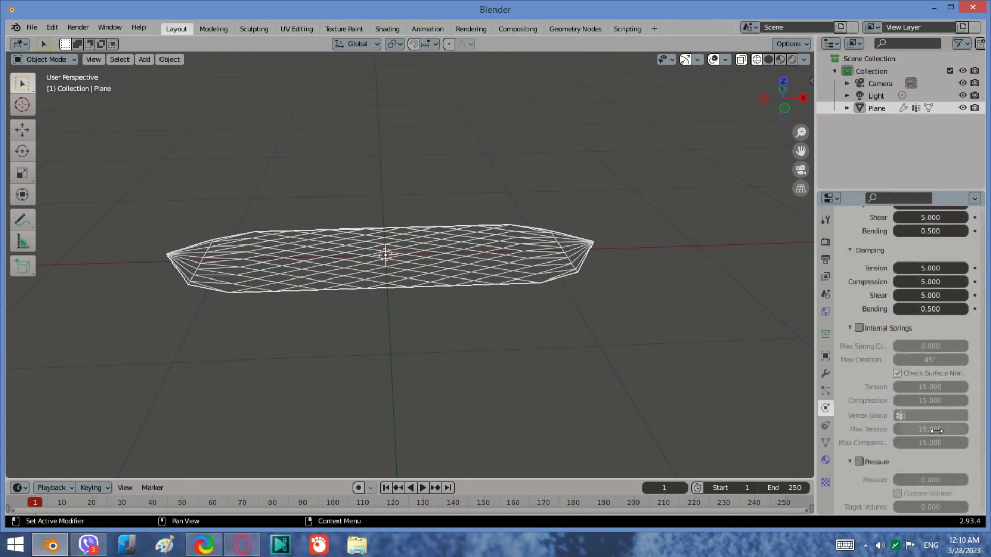
scroll(936, 432, "down", 3)
Set the cloth's Pin Group to the vertex group 'Group'
left_click(855, 463)
scroll(923, 471, "down", 3)
left_click(900, 408)
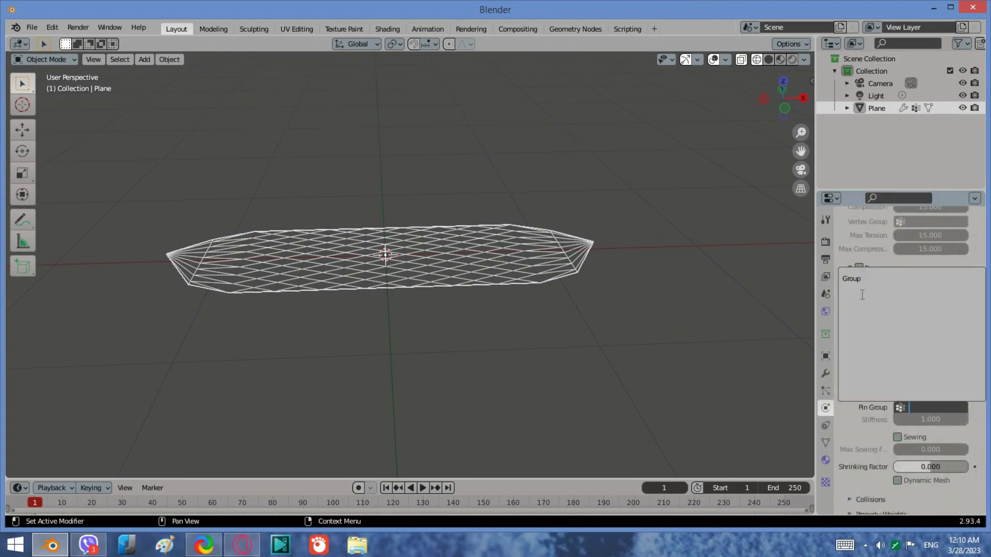
left_click(857, 279)
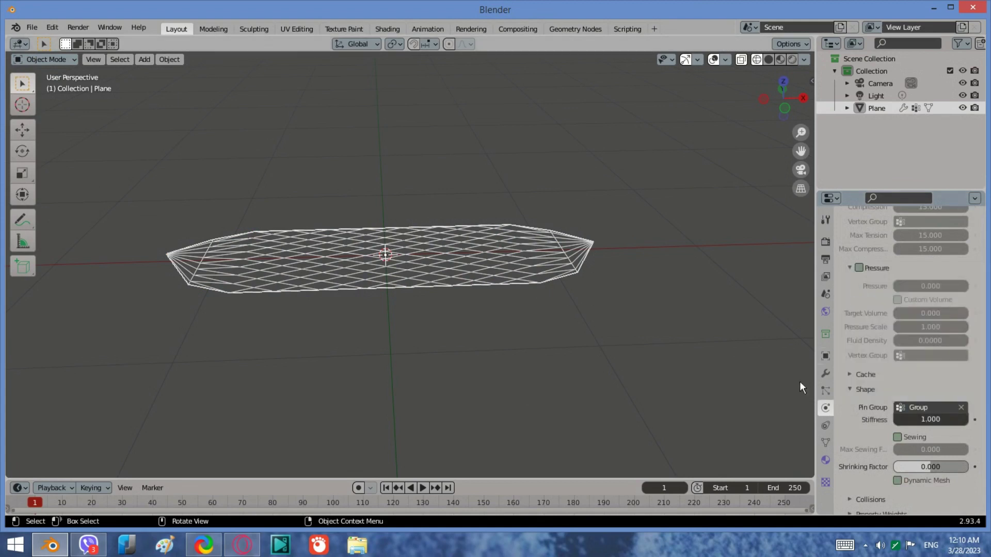
Play the cloth simulation, pause it at frame 97, and orbit around the sagging hammock
left_click(423, 487)
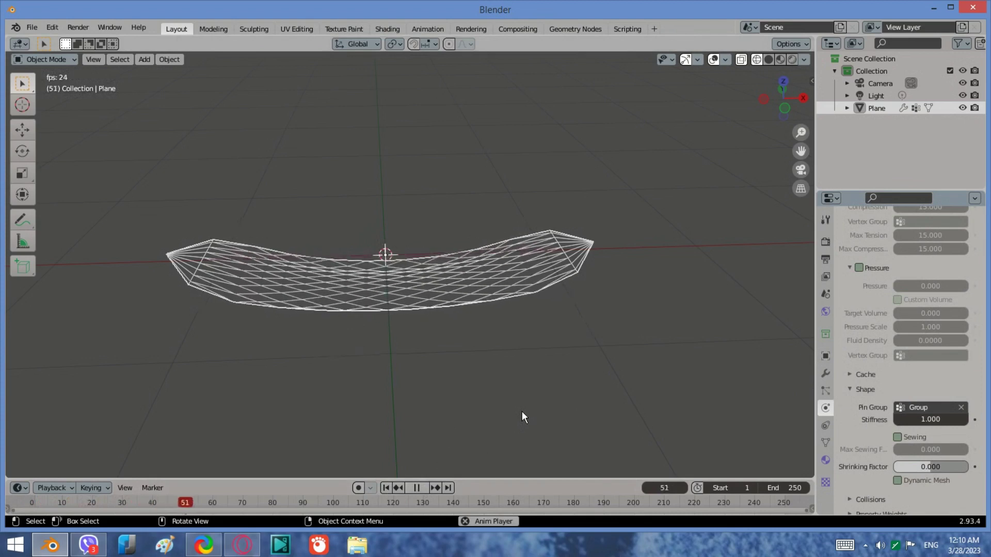
left_click(416, 488)
mouse_move(433, 382)
middle_mouse_down()
mouse_move(399, 394)
mouse_move(280, 386)
mouse_move(276, 341)
mouse_move(294, 346)
mouse_move(371, 326)
mouse_move(619, 338)
mouse_move(570, 316)
mouse_move(488, 312)
mouse_move(460, 353)
mouse_move(369, 355)
middle_mouse_up()
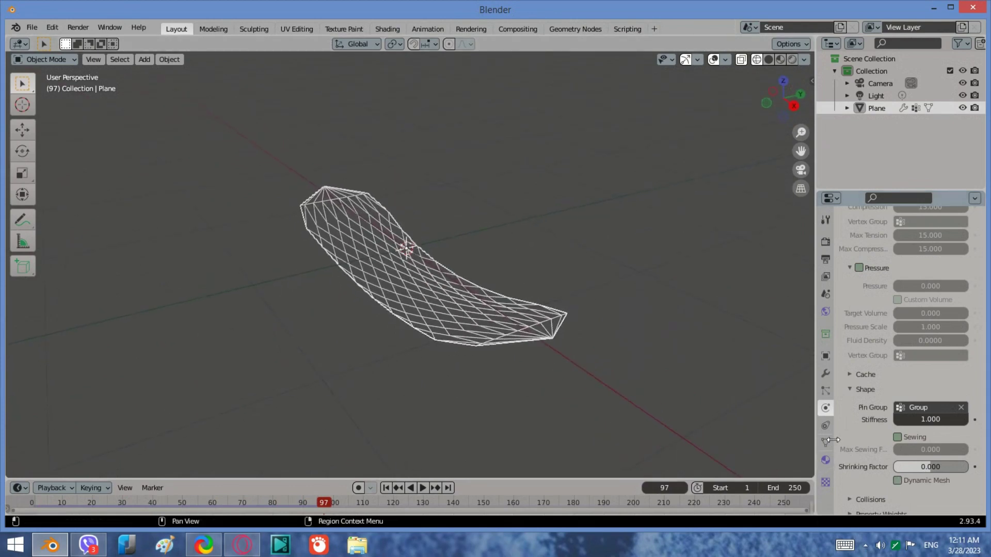
Add a Wireframe modifier after the Cloth modifier and set its thickness to 0.01
left_click(825, 373)
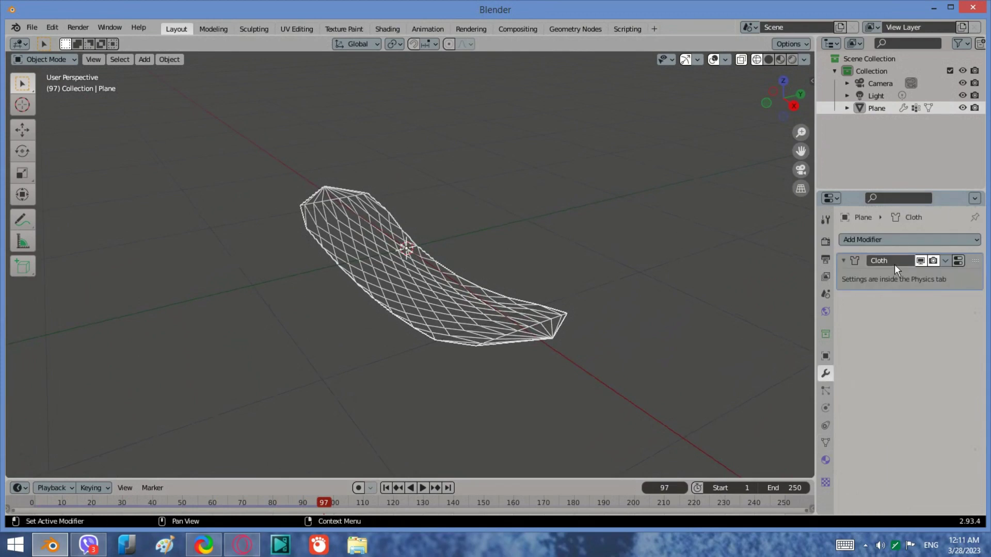
left_click(878, 240)
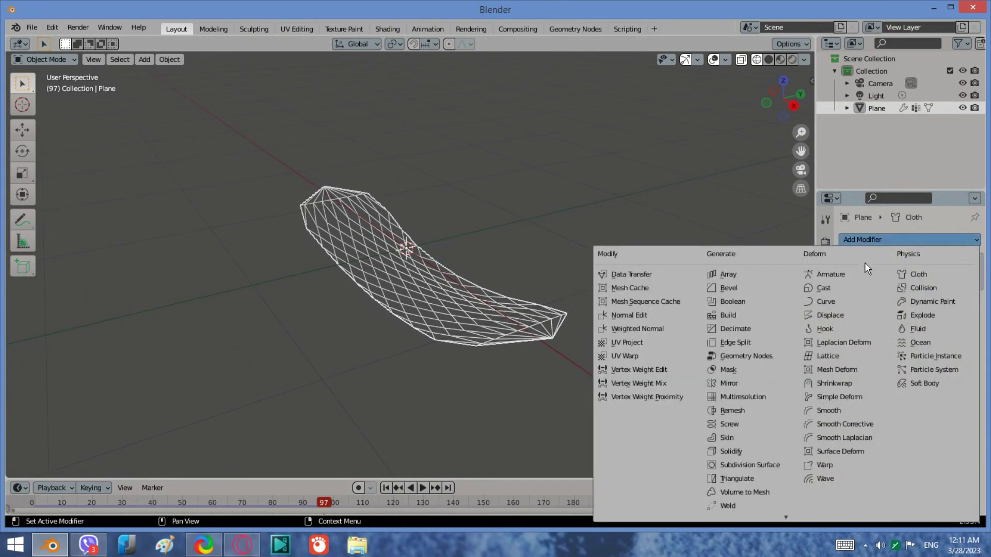
left_click(745, 507)
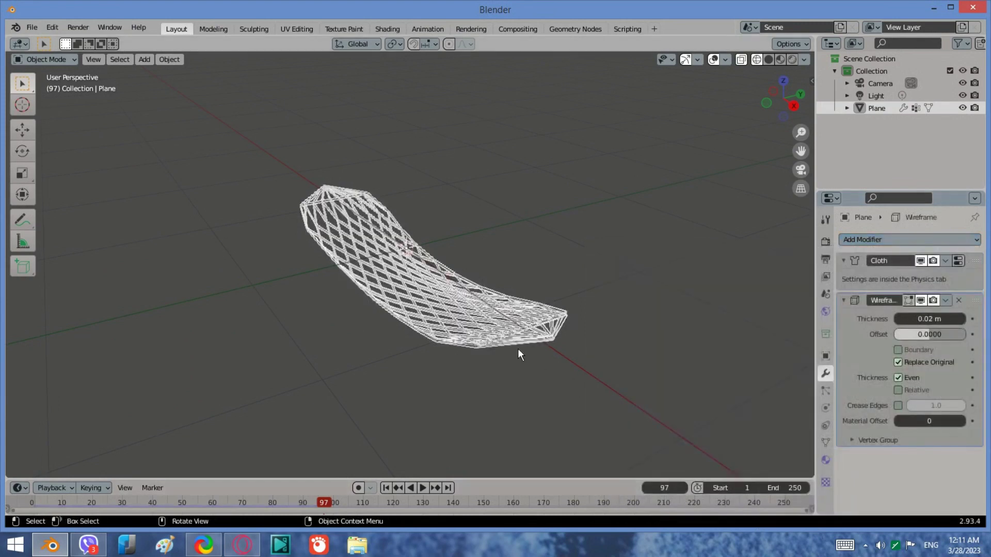
mouse_move(518, 349)
middle_mouse_down()
mouse_move(454, 344)
mouse_move(561, 355)
mouse_move(635, 335)
mouse_move(614, 343)
middle_mouse_up()
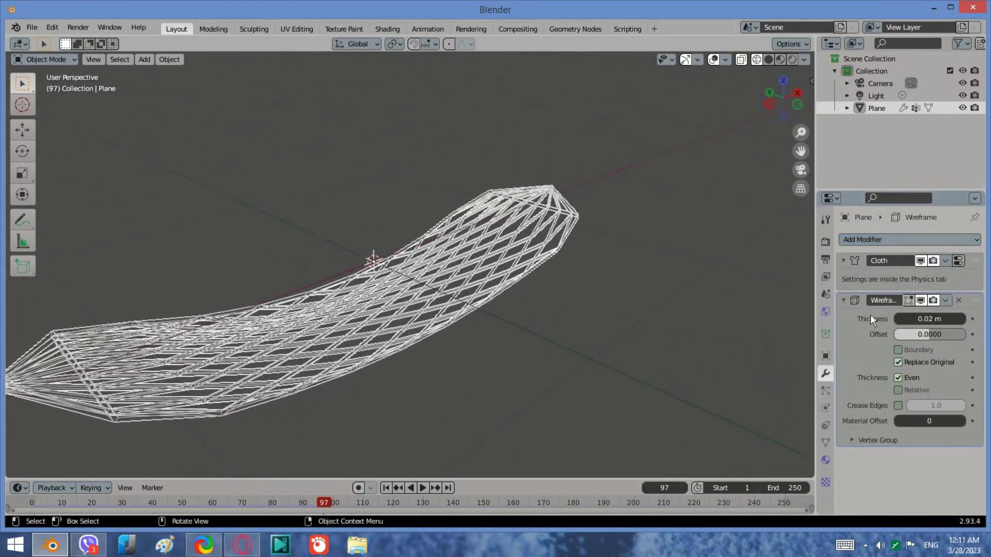
left_click(937, 320)
type("1")
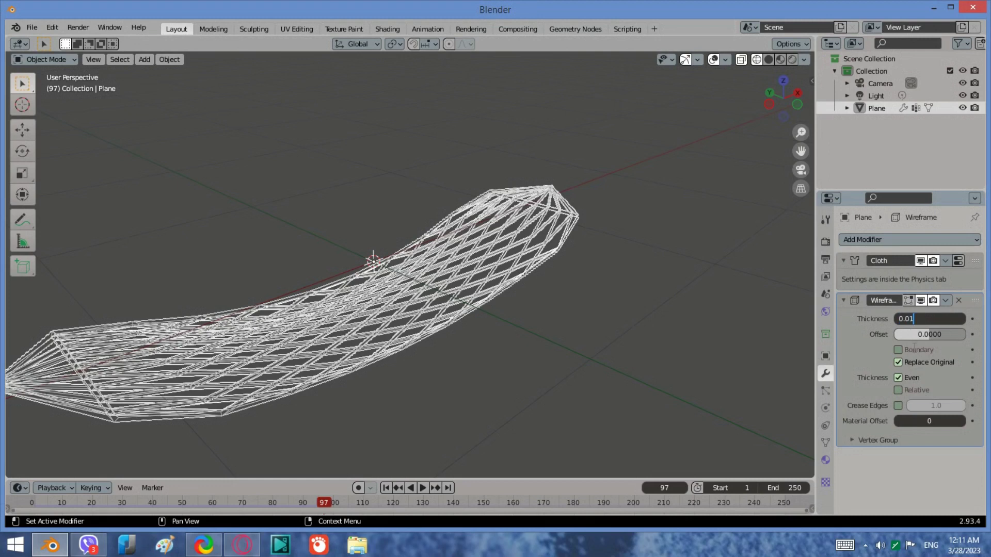
Confirm the 0.01 m wireframe thickness and enable Boundary in the Wireframe modifier
key("Return")
mouse_move(439, 358)
middle_mouse_down()
mouse_move(459, 348)
mouse_move(481, 359)
mouse_move(465, 356)
middle_mouse_up()
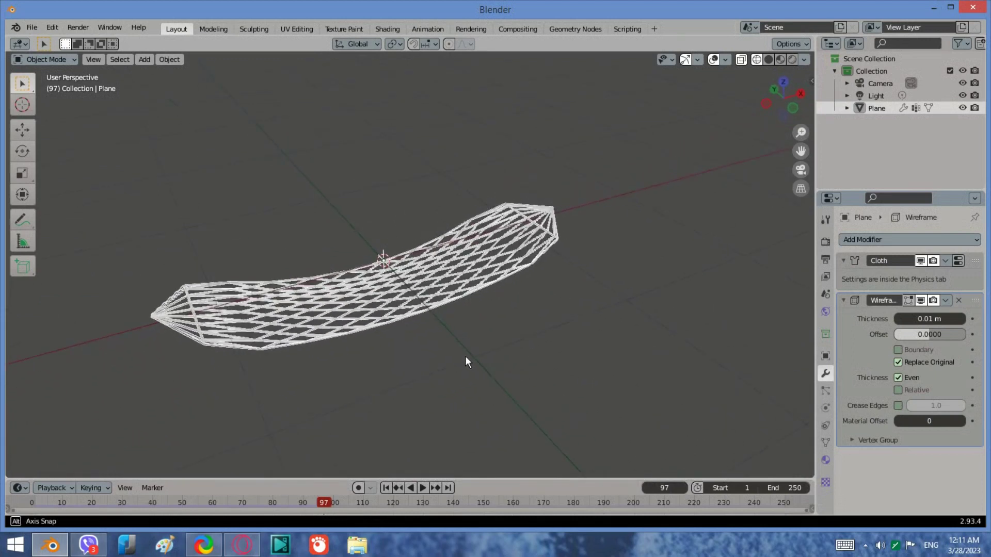
left_click(897, 350)
Orbit around the wireframe hammock and show the taskbar's hidden background apps
mouse_move(495, 335)
middle_mouse_down()
mouse_move(567, 284)
mouse_move(500, 270)
mouse_move(585, 251)
middle_mouse_up()
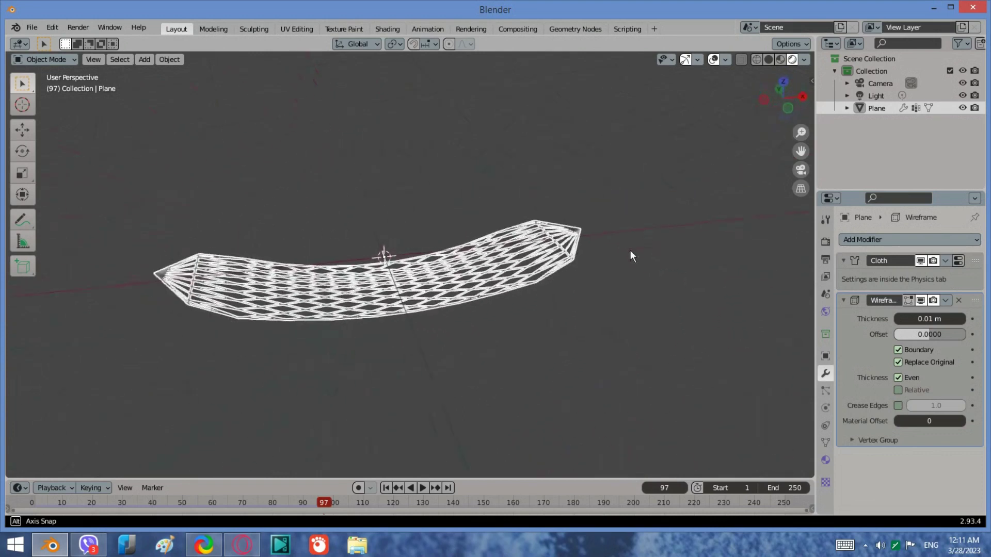
middle_click_drag(631, 251, 697, 253)
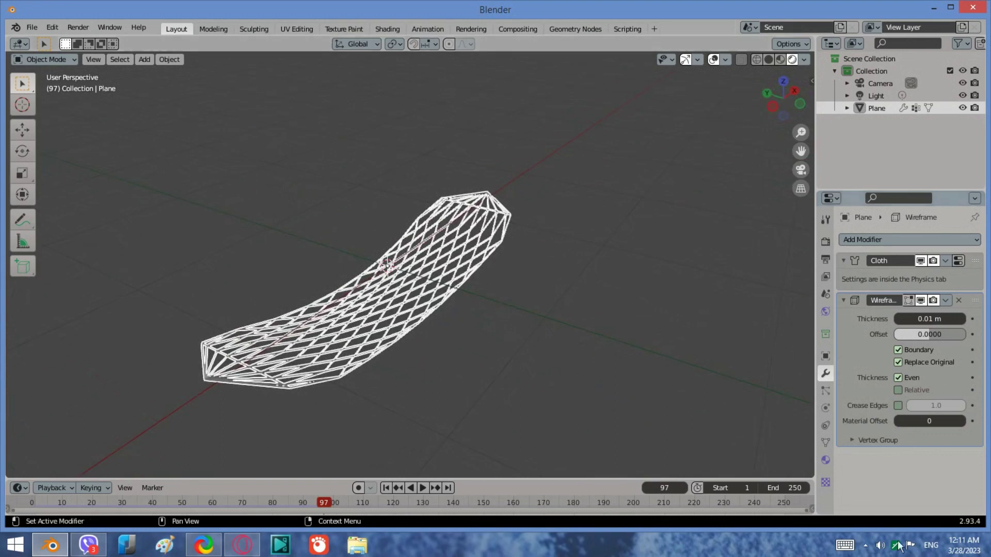
left_click(865, 545)
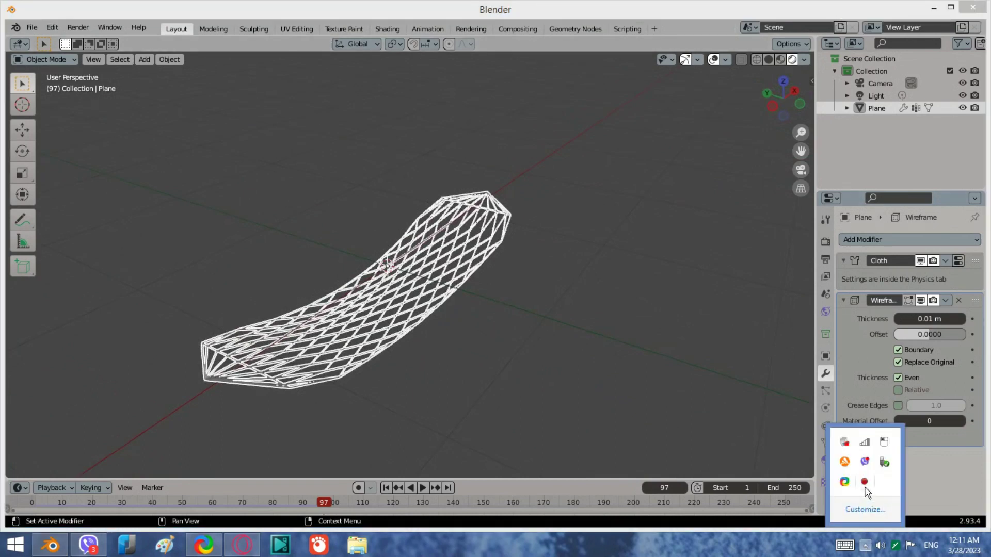